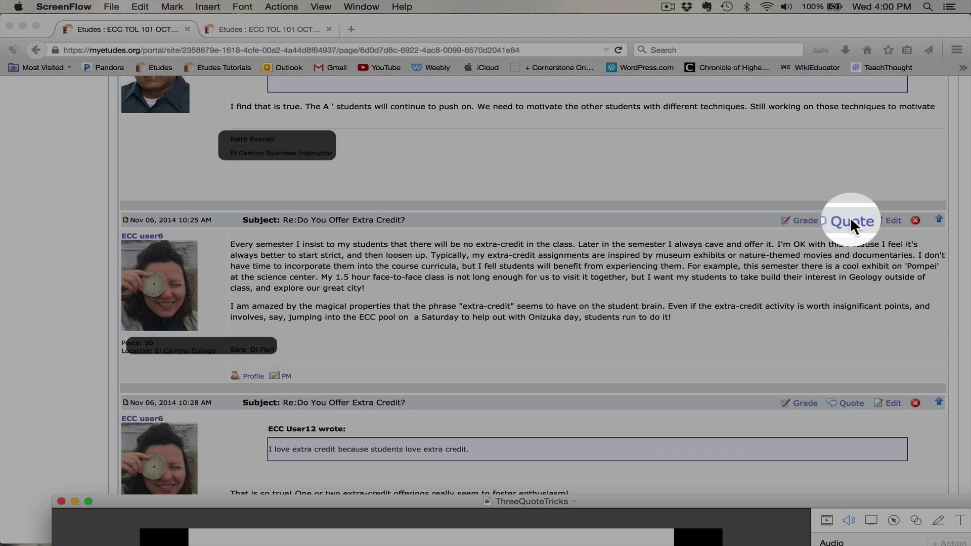
Reply to 'Do You Offer Extra Credit?' quoting only the magical-effect paragraph, adding 'I agree it is amazing.'
click(852, 220)
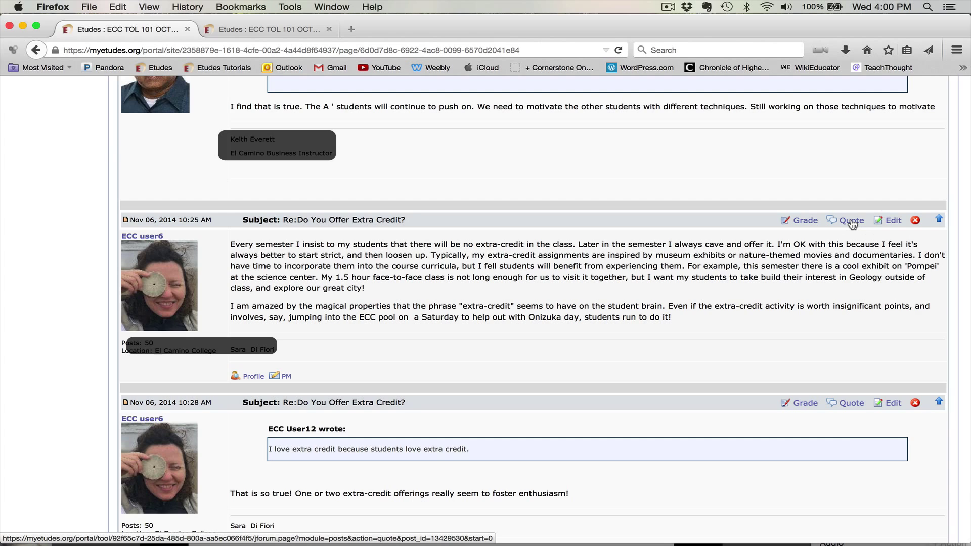
click(852, 222)
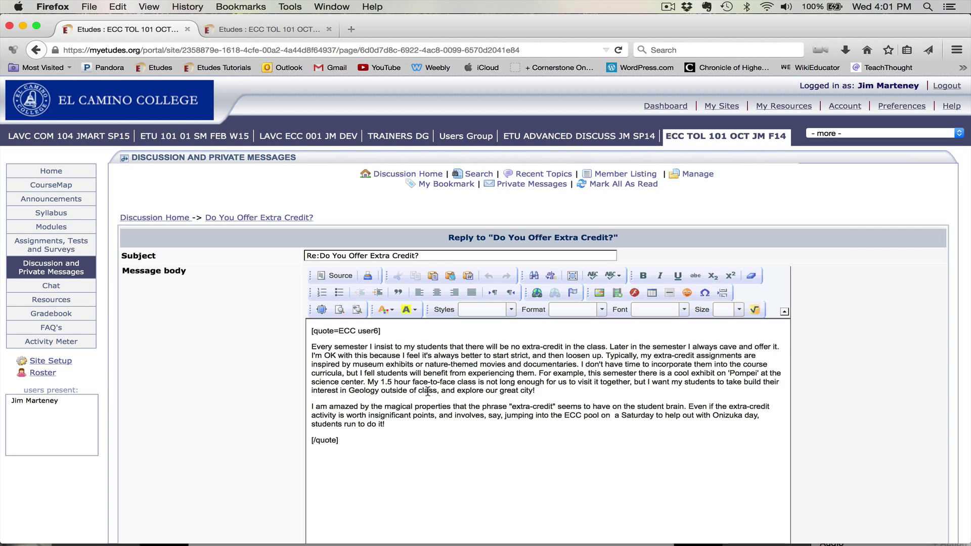
drag(535, 390, 305, 347)
key(BackSpace)
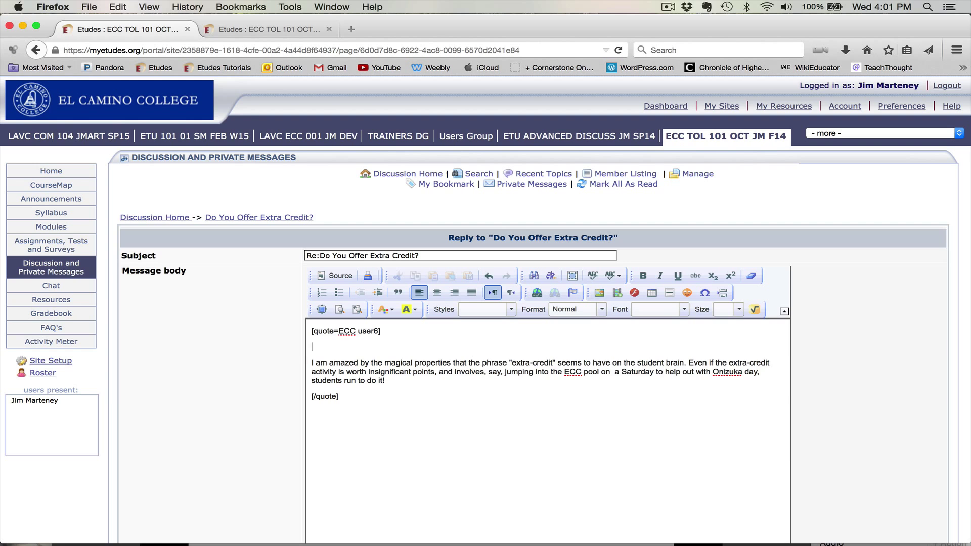
key(BackSpace)
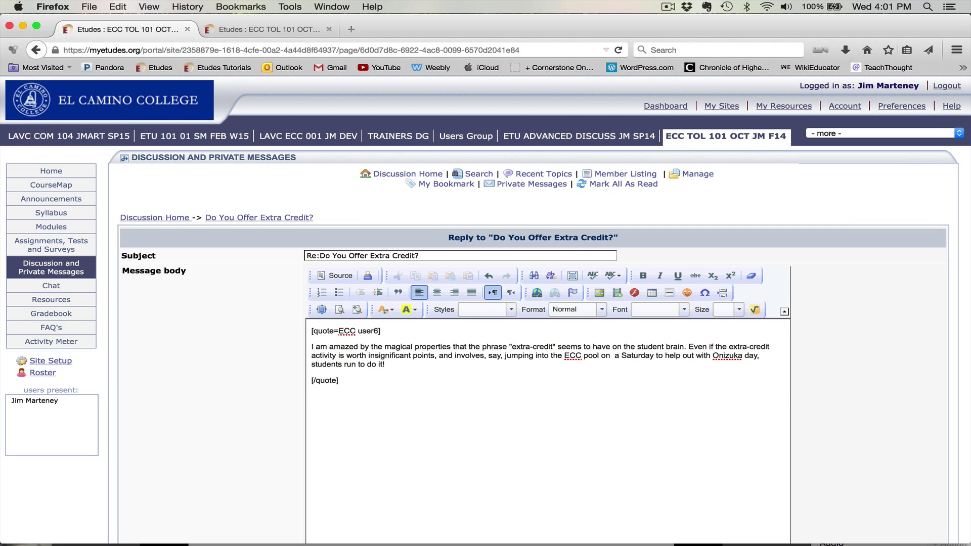
click(352, 384)
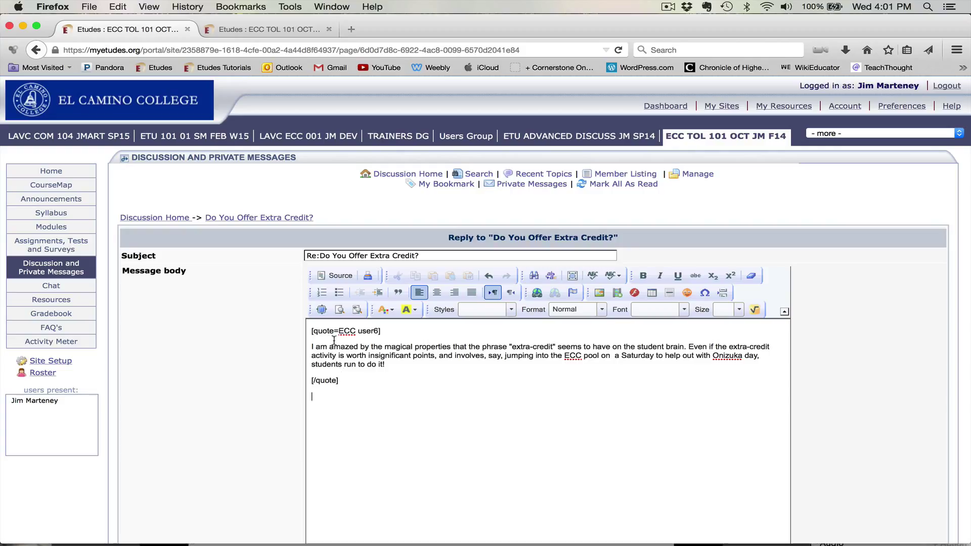
text(I agree )
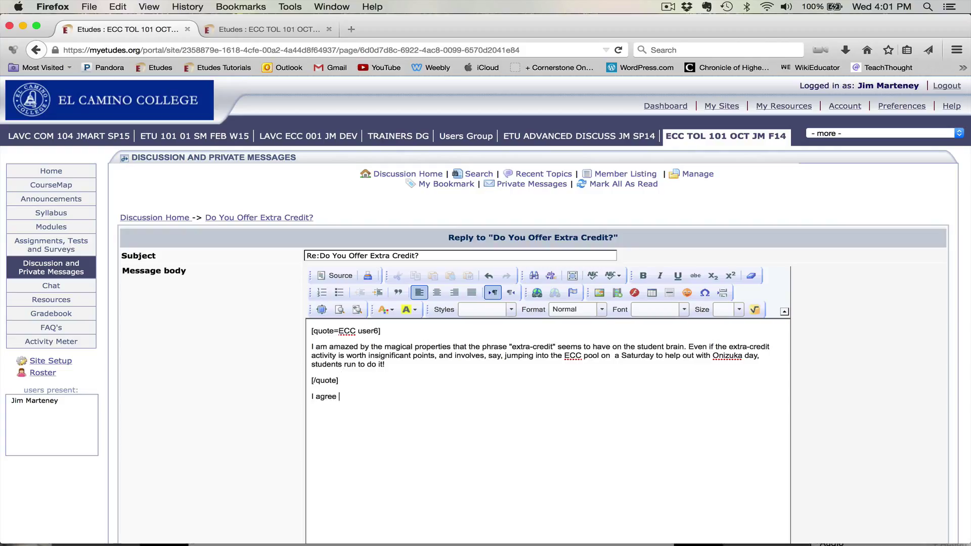
text(it is amazing.)
Post the reply to the extra-credit discussion
scroll(235, 326, down, 8)
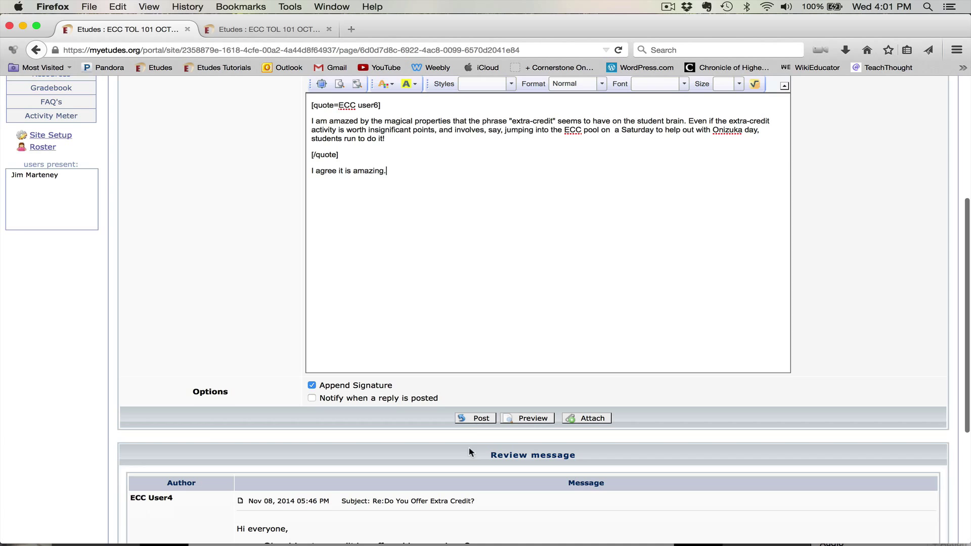
click(475, 422)
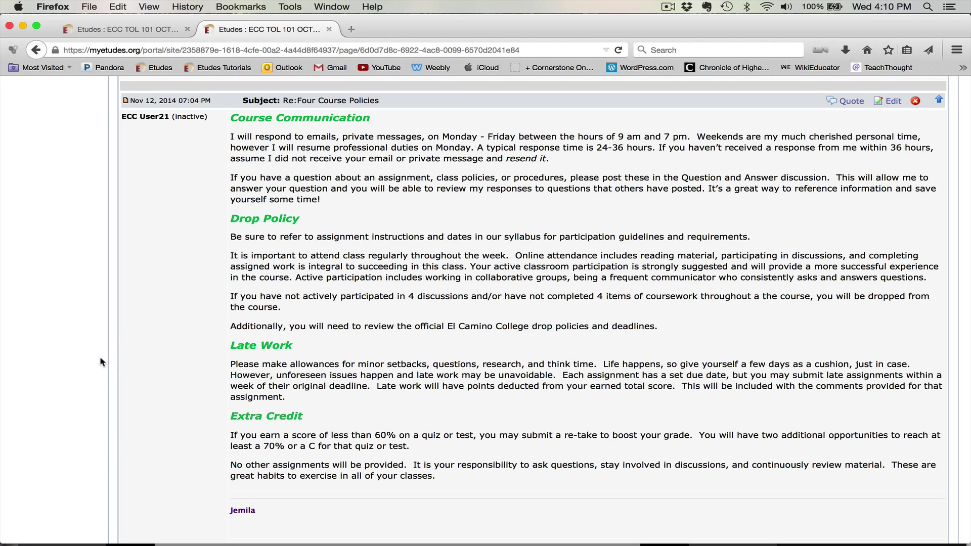
Start a reply quoting the Four Course Policies post and copy its closing [/quote] tag
click(849, 103)
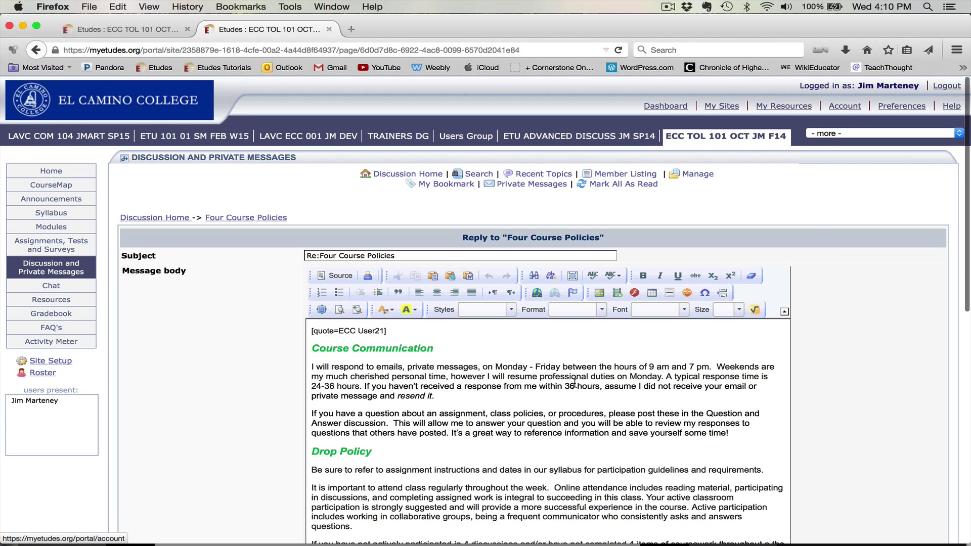
scroll(468, 401, down, 1)
scroll(467, 401, up, 1)
scroll(296, 419, down, 2)
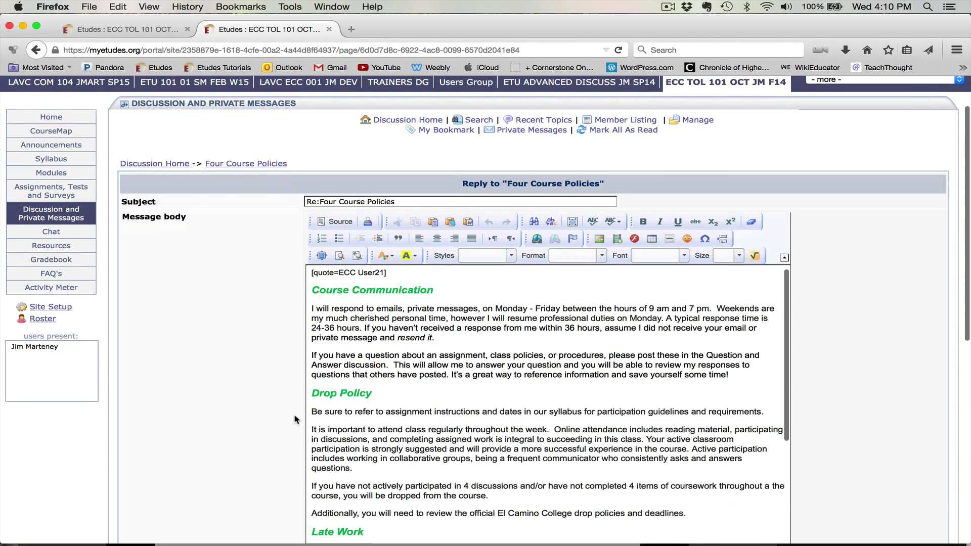
scroll(294, 414, down, 3)
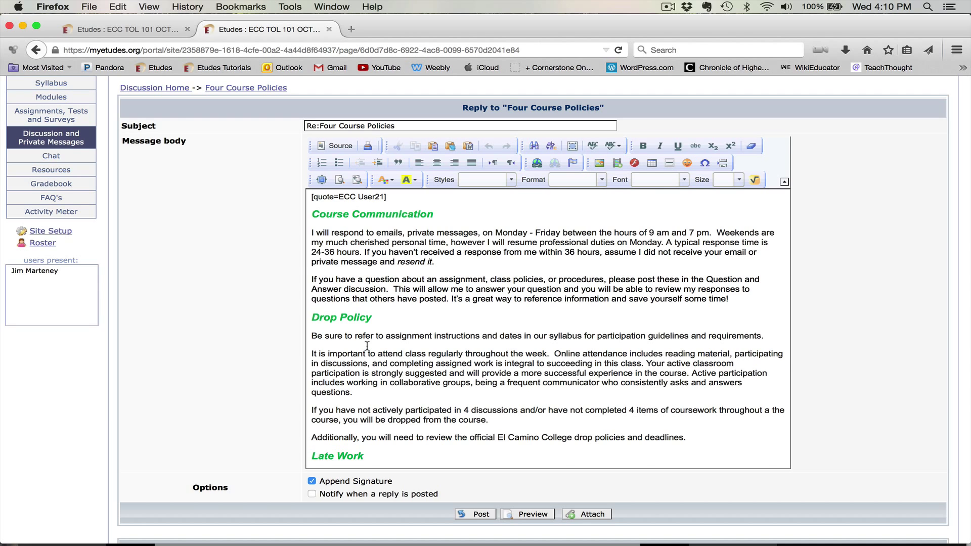
scroll(367, 346, down, 5)
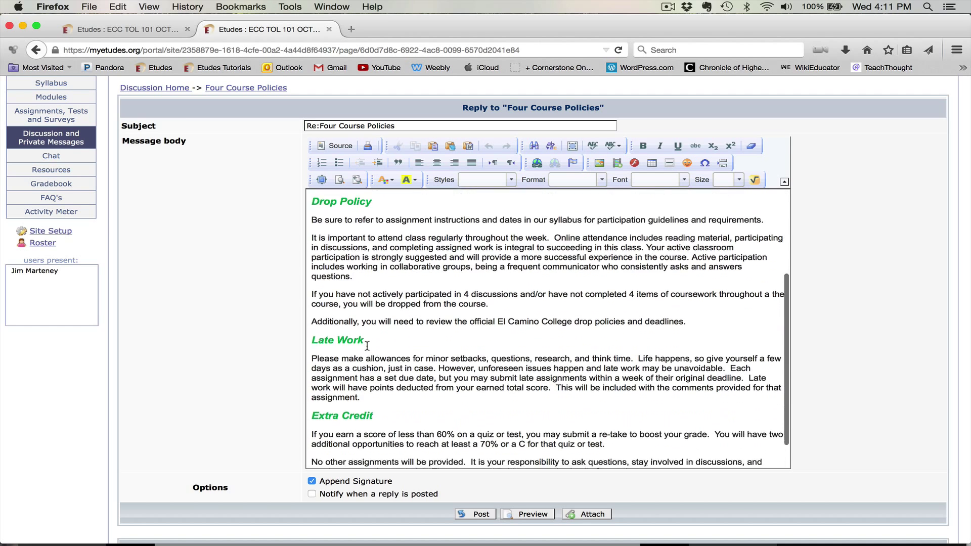
drag(340, 457, 309, 457)
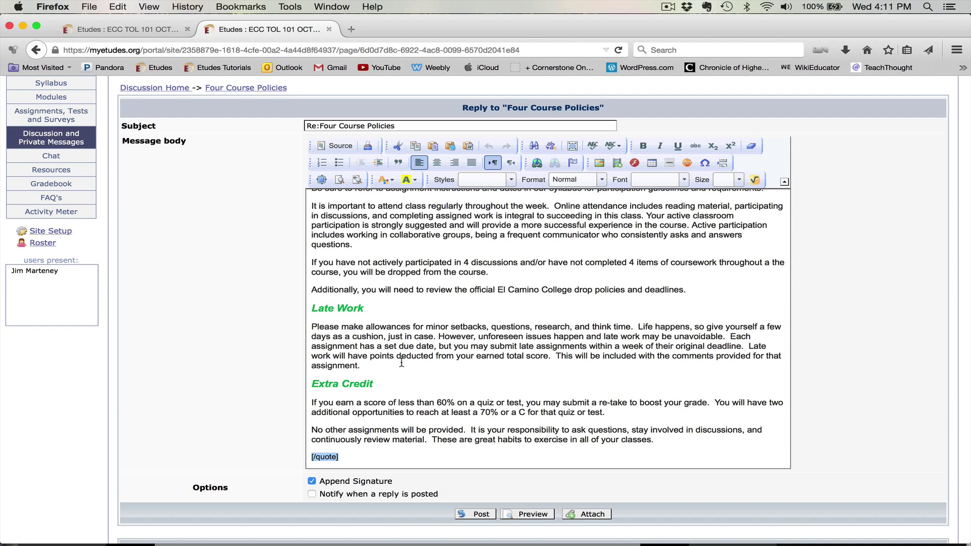
scroll(402, 363, up, 5)
scroll(401, 363, up, 2)
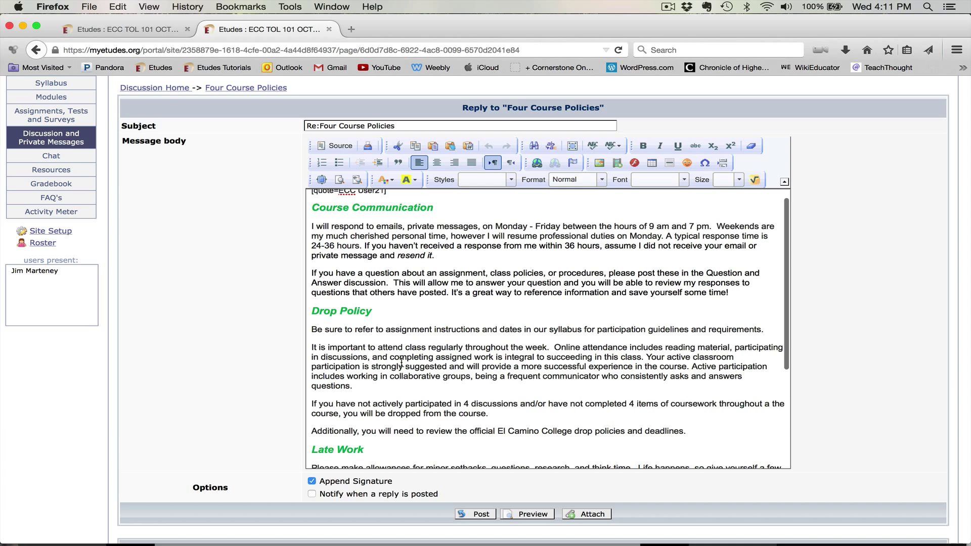
Paste the closing [/quote] tag right after 'resend it.' in Course Communication
click(441, 254)
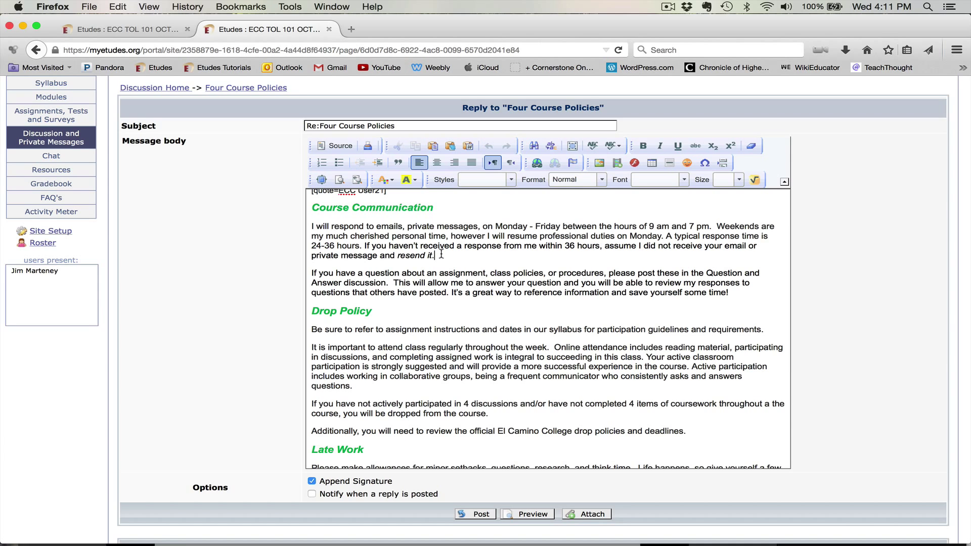
text([/quote])
click(360, 308)
scroll(360, 306, down, 2)
scroll(360, 306, down, 4)
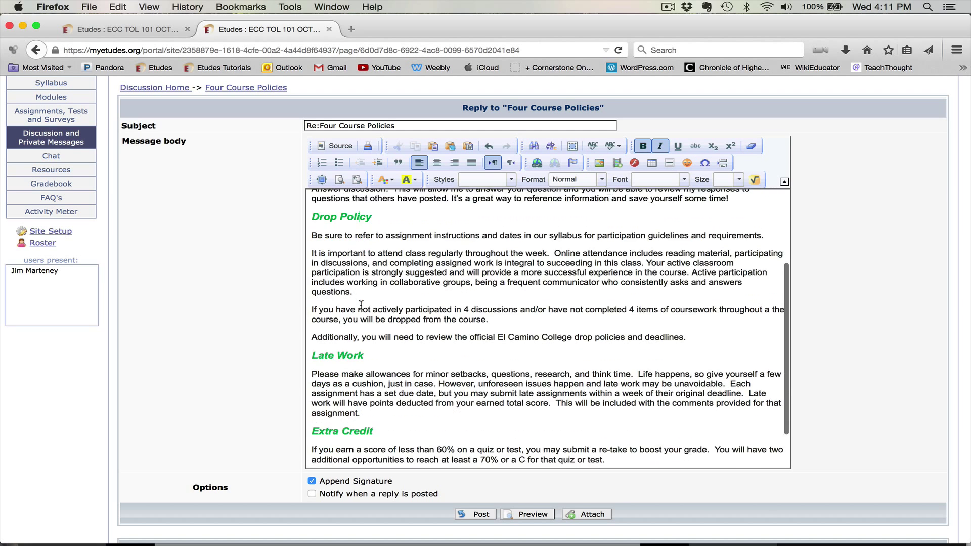
scroll(360, 306, up, 6)
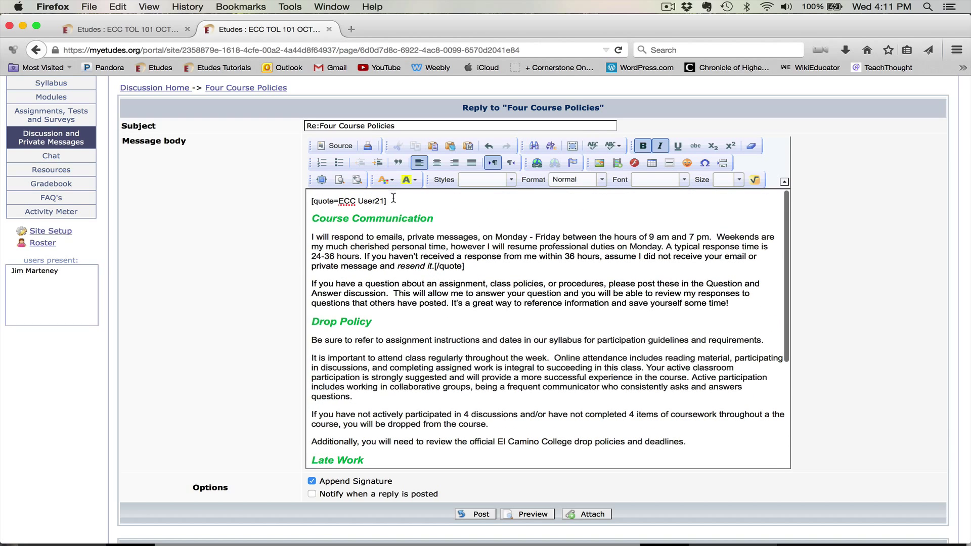
Copy the opening [quote] tag and paste it on a new line above Late Work
drag(388, 202, 301, 204)
key(super+c)
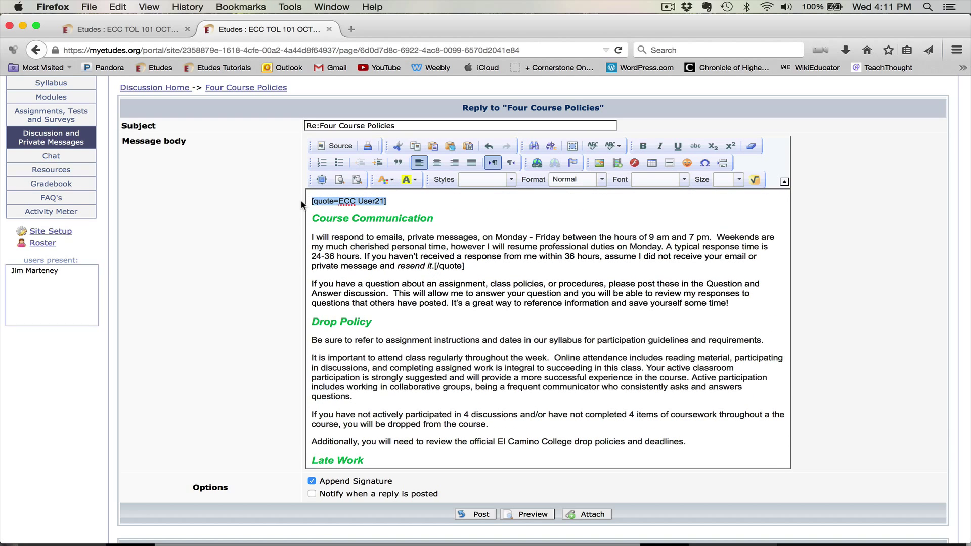
scroll(390, 302, down, 4)
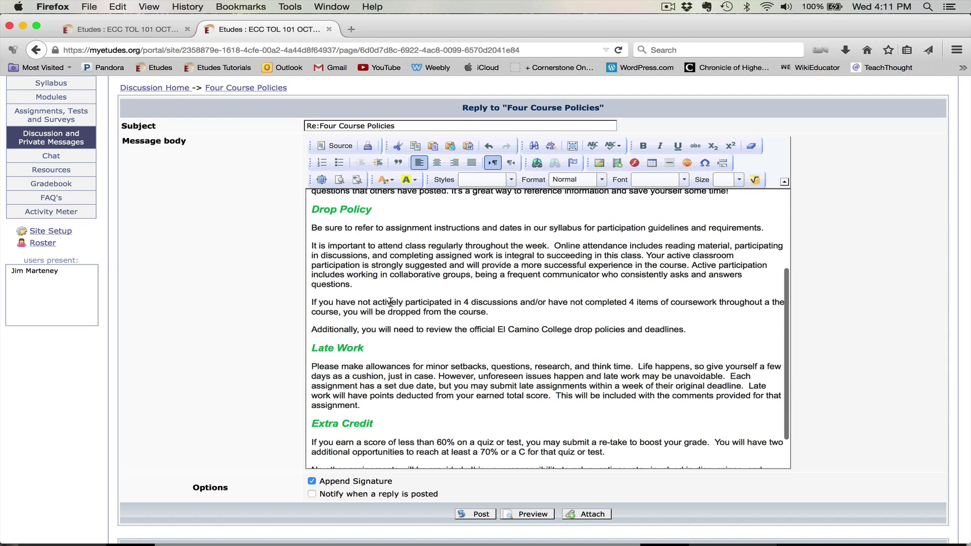
click(314, 340)
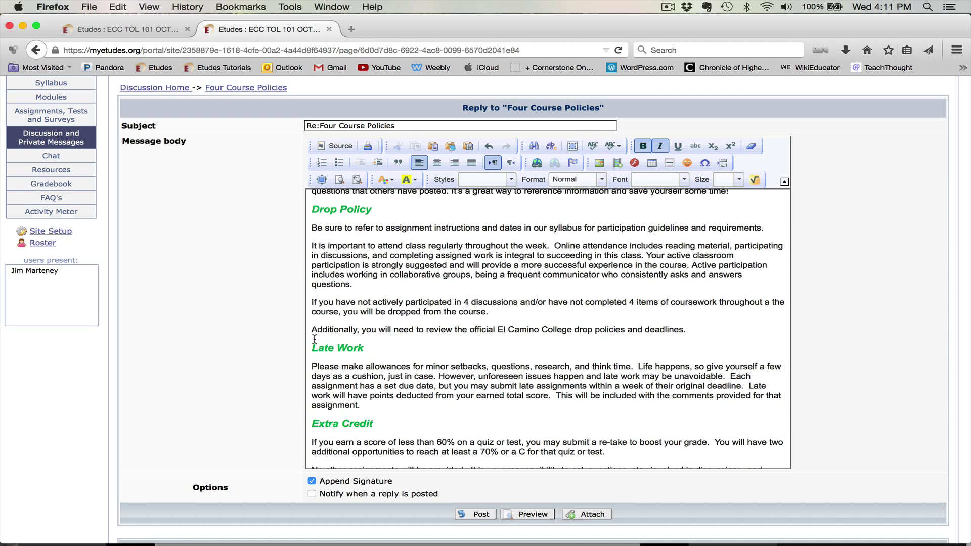
key(Return)
key(Return)
click(314, 356)
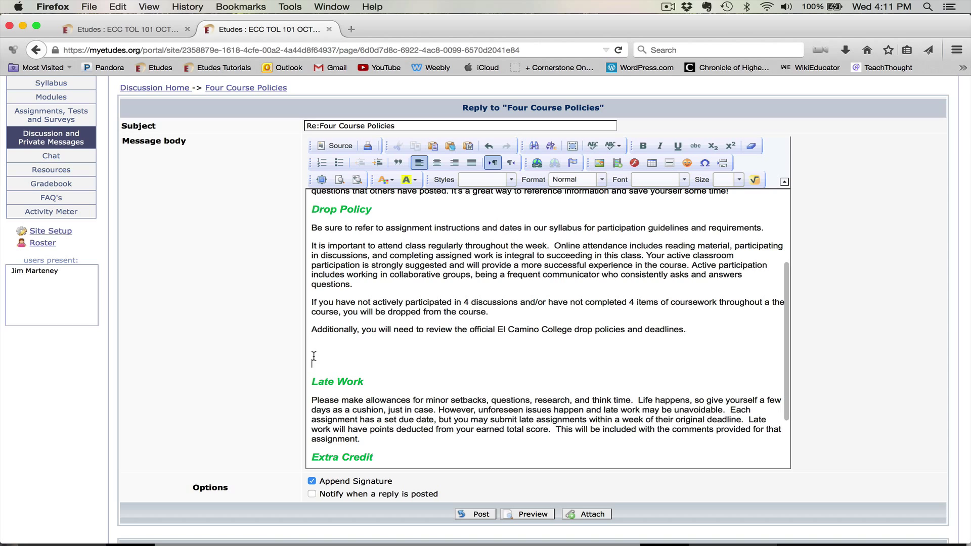
key(super+v)
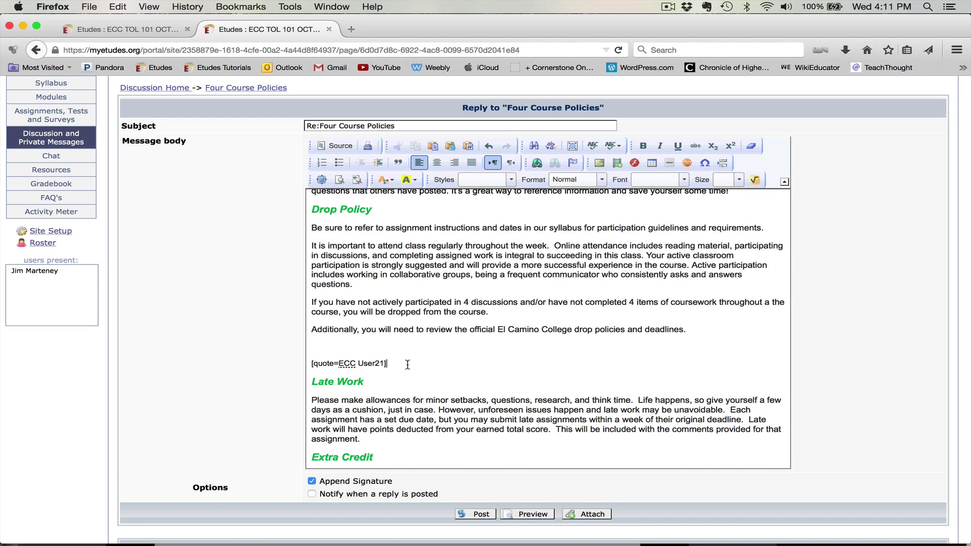
Delete the Extra Credit and Drop Policy sections from the quoted text
scroll(408, 364, down, 3)
scroll(408, 364, down, 1)
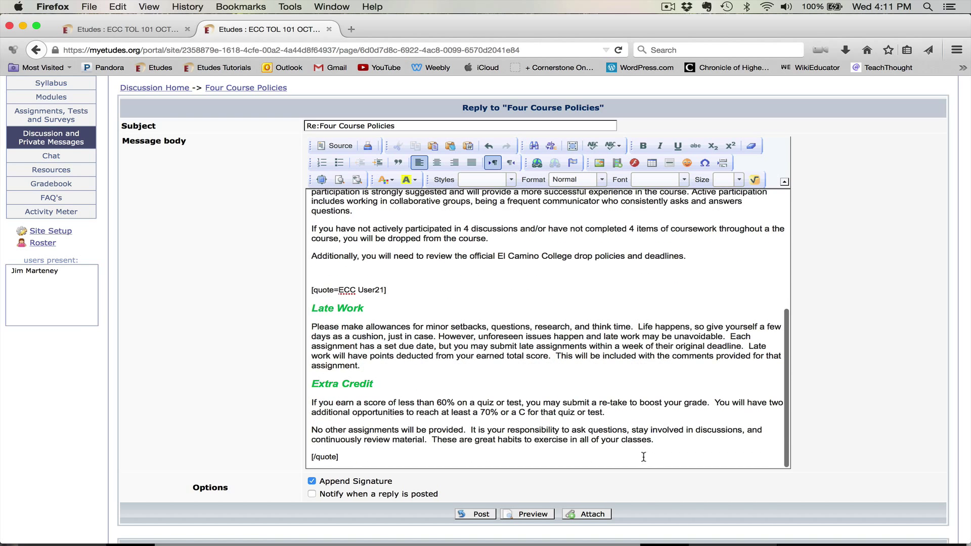
drag(655, 440, 299, 376)
key(BackSpace)
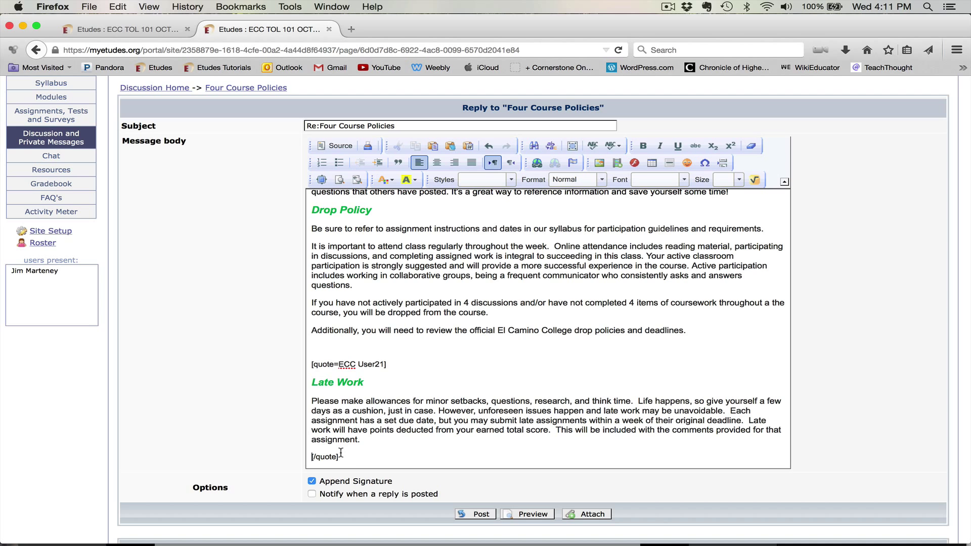
scroll(357, 337, up, 3)
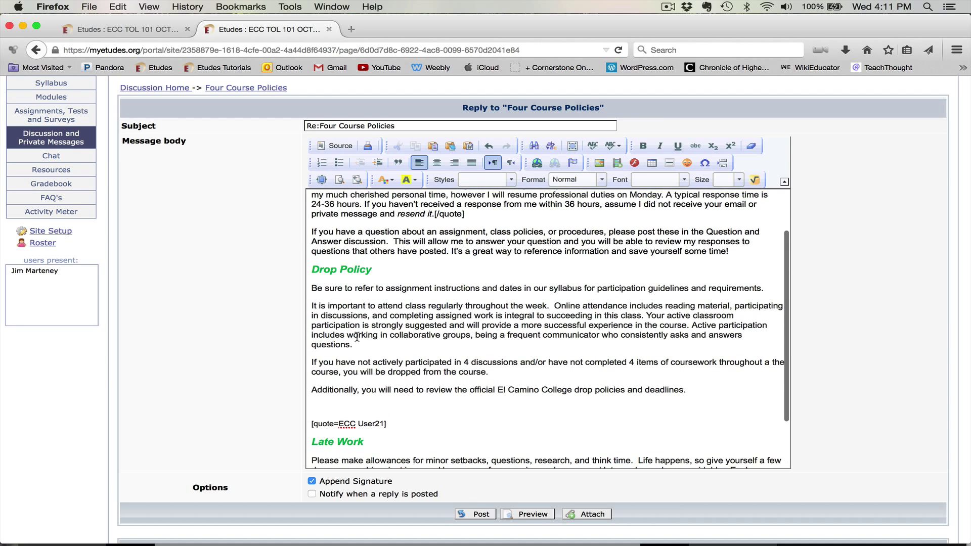
drag(699, 393, 307, 262)
key(BackSpace)
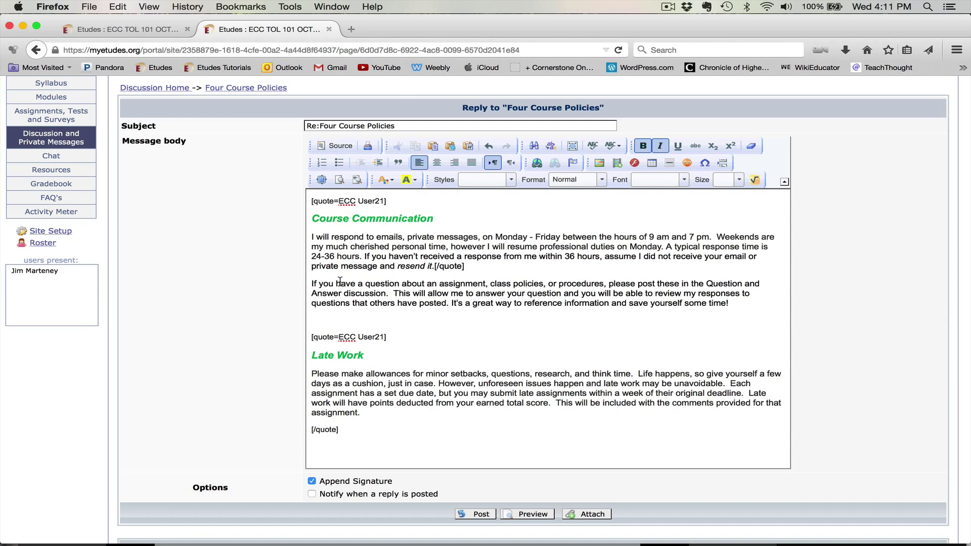
Remove the question-posting paragraph and the extra blank line between the two quotes
drag(731, 304, 292, 286)
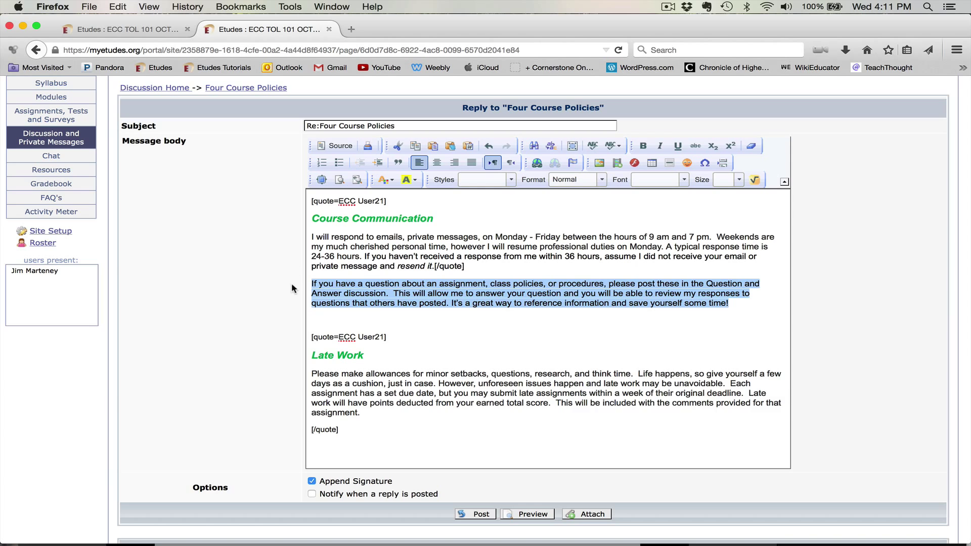
key(BackSpace)
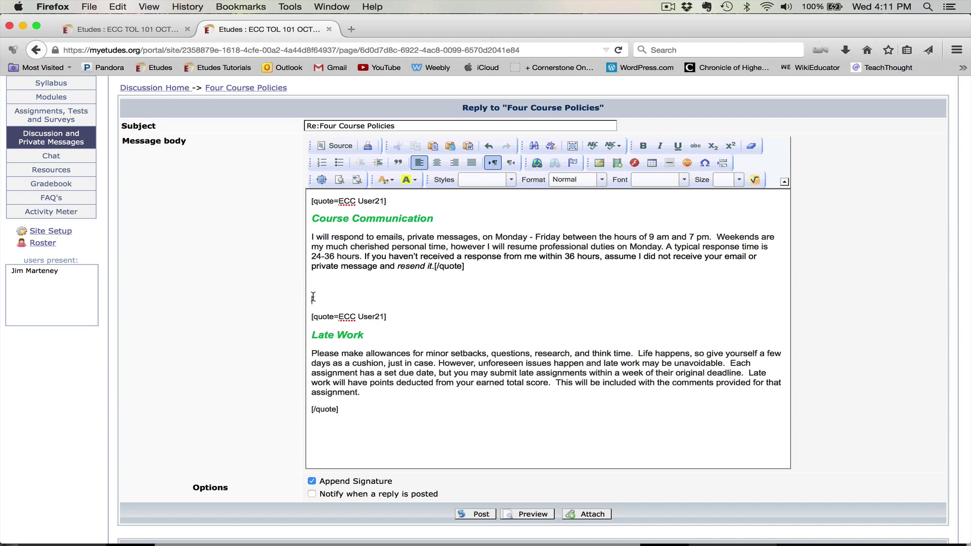
key(BackSpace)
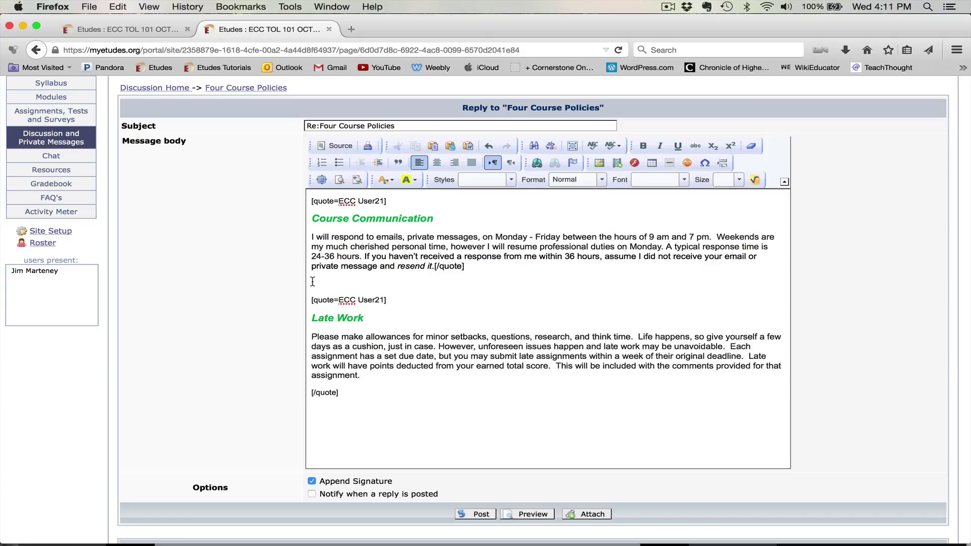
Add 'This is a good way to be in control of your time.' and 'I do the same thing.' after the quotes
text(This is a good way to be in control of your time.)
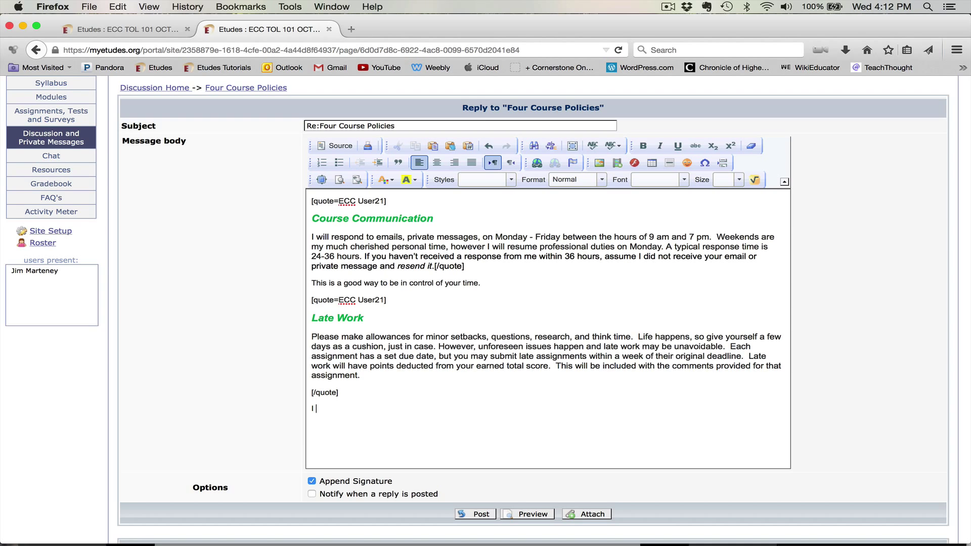
text(I do the same thing.)
Post the Four Course Policies reply and scroll through the thread
click(472, 515)
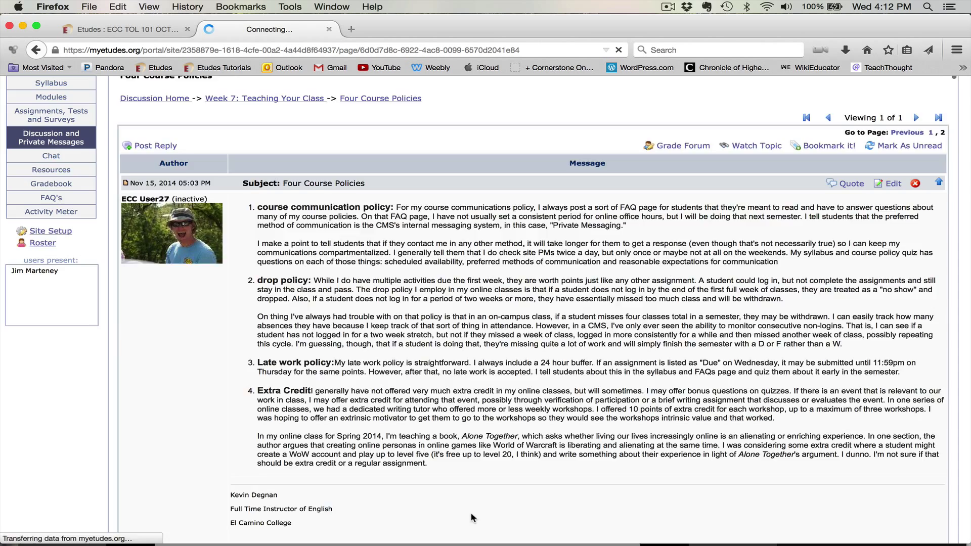
scroll(478, 516, down, 5)
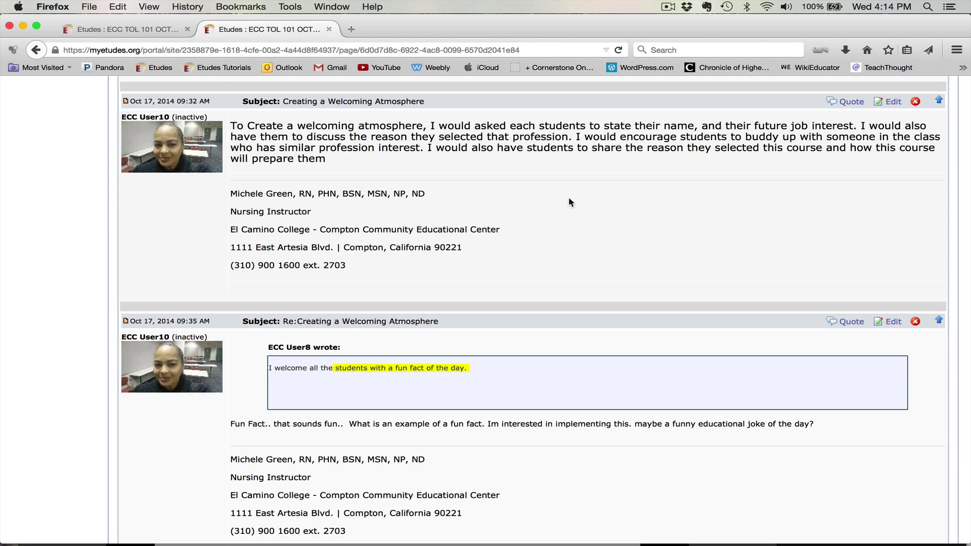
Select the entire quoted job-interest post in the reply body to copy it
scroll(568, 203, down, 6)
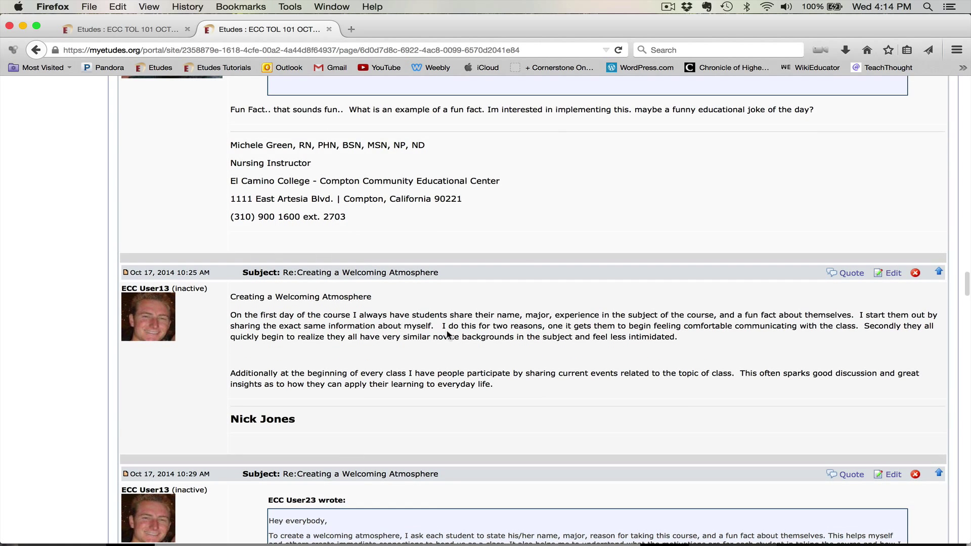
scroll(561, 199, up, 2)
scroll(562, 199, up, 4)
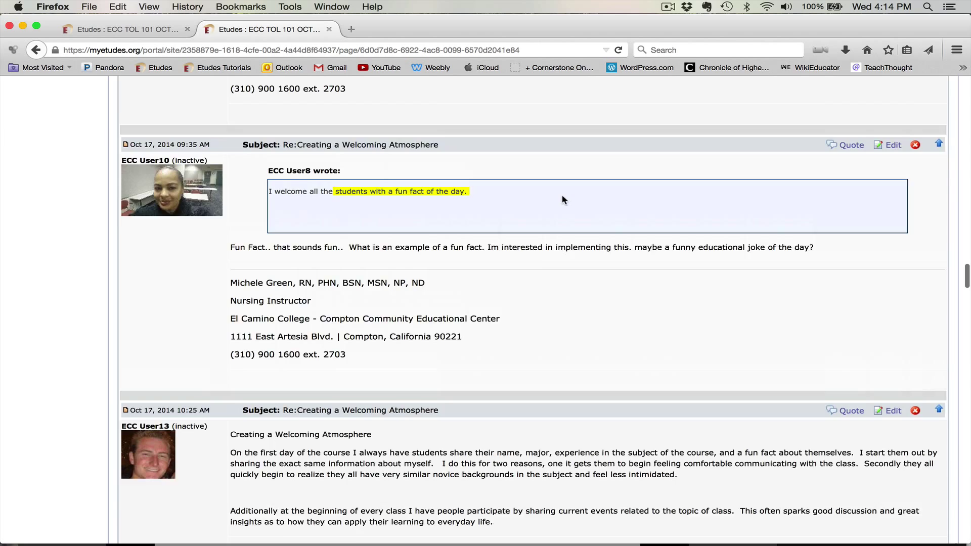
scroll(564, 200, up, 2)
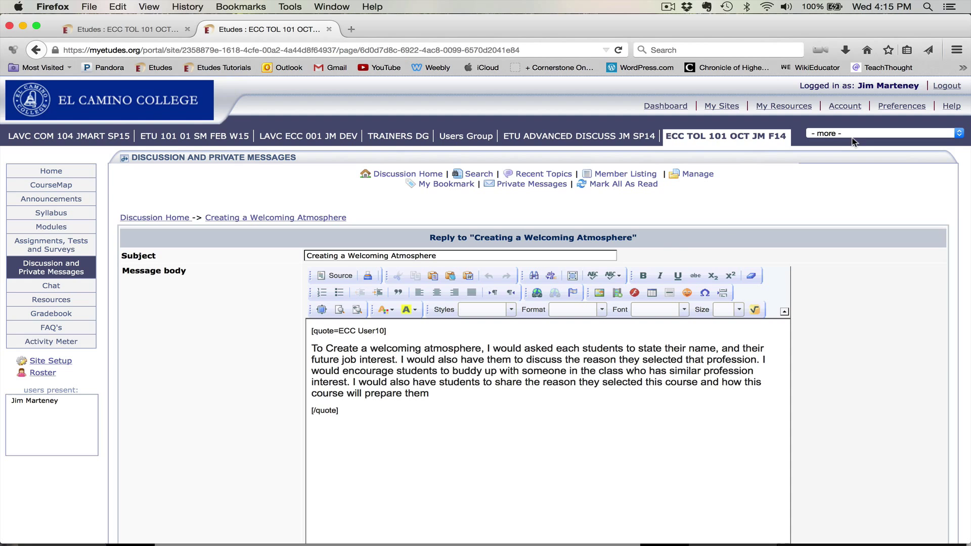
click(347, 413)
drag(348, 413, 293, 335)
key(super+c)
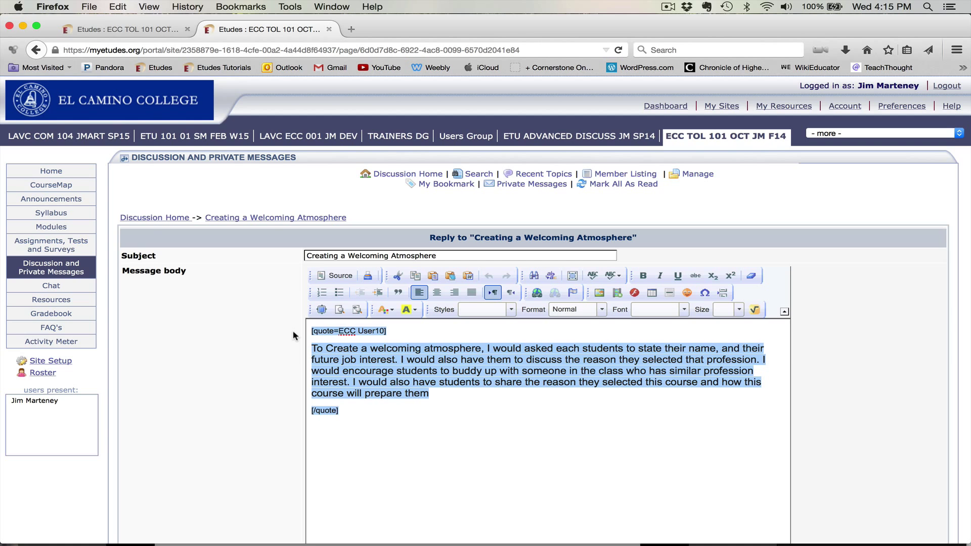
scroll(290, 375, down, 5)
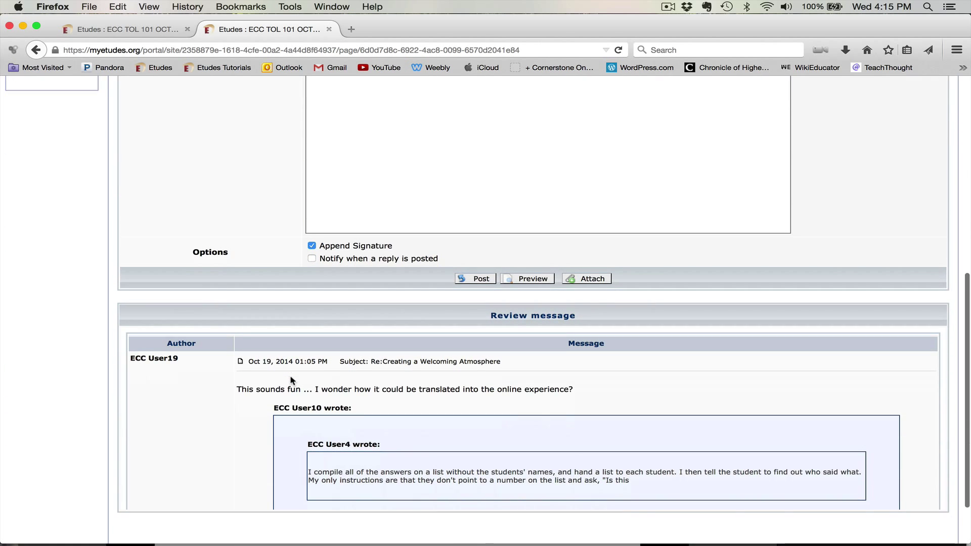
scroll(290, 375, up, 5)
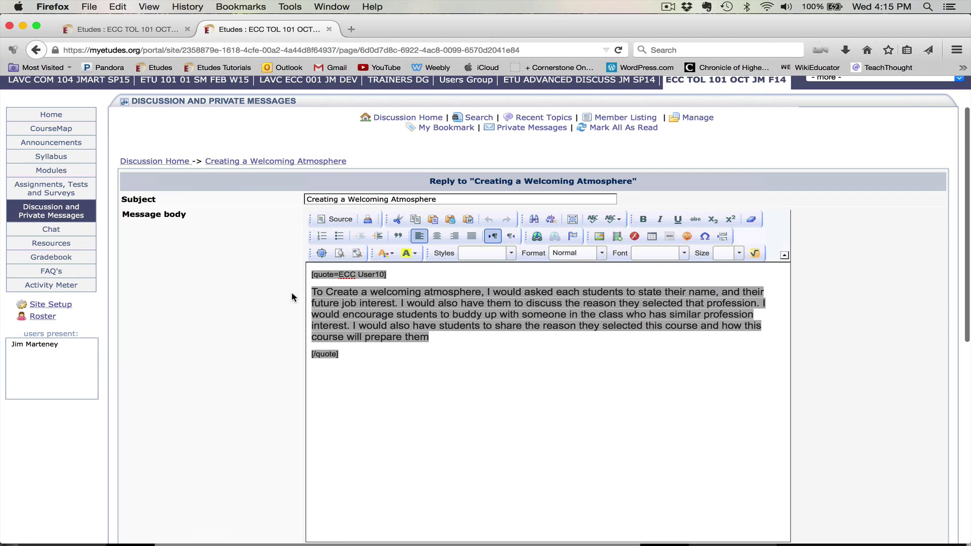
Return to the Creating a Welcoming Atmosphere thread and quote the first-day introductions post
click(277, 161)
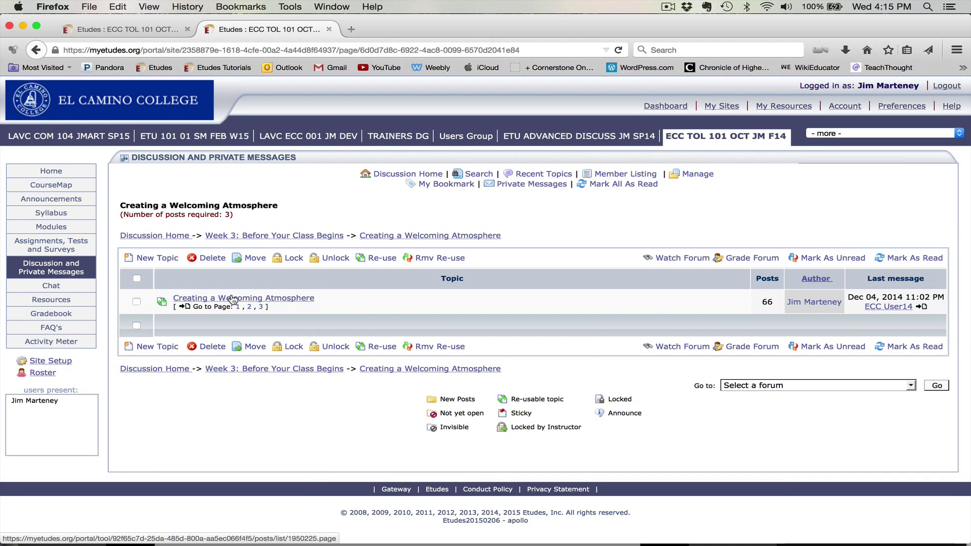
click(231, 298)
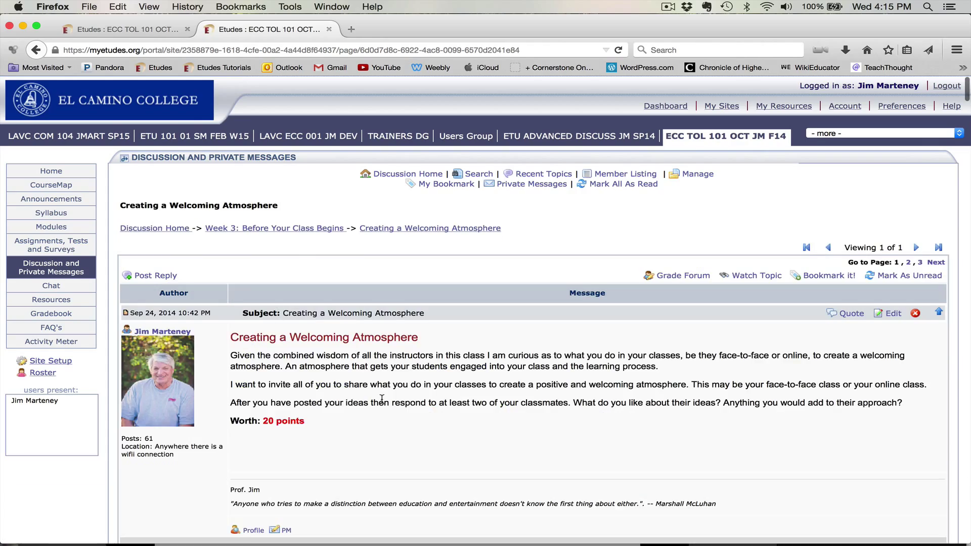
scroll(385, 400, down, 20)
scroll(382, 399, down, 20)
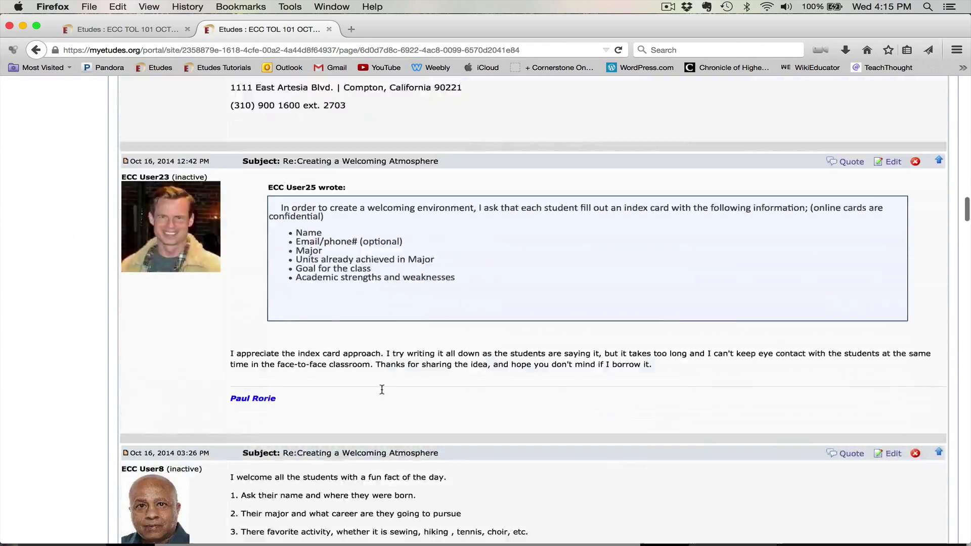
scroll(382, 394, down, 15)
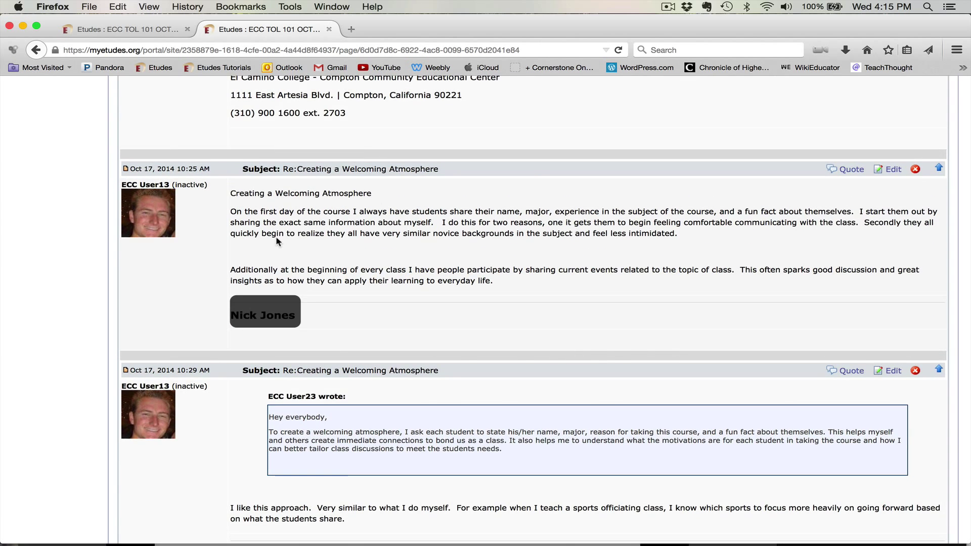
click(851, 172)
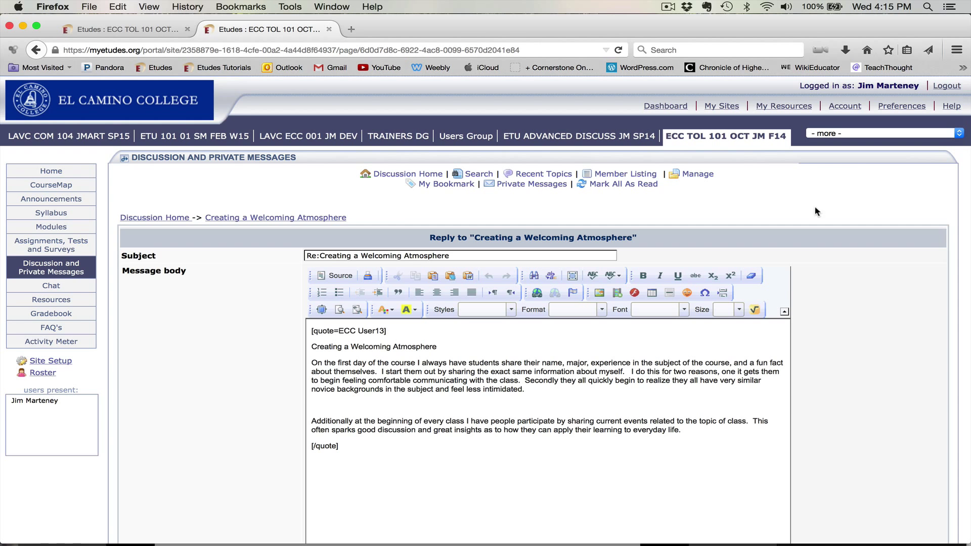
Paste the copied job-interest quote at the top of the reply, followed by an empty line
click(308, 331)
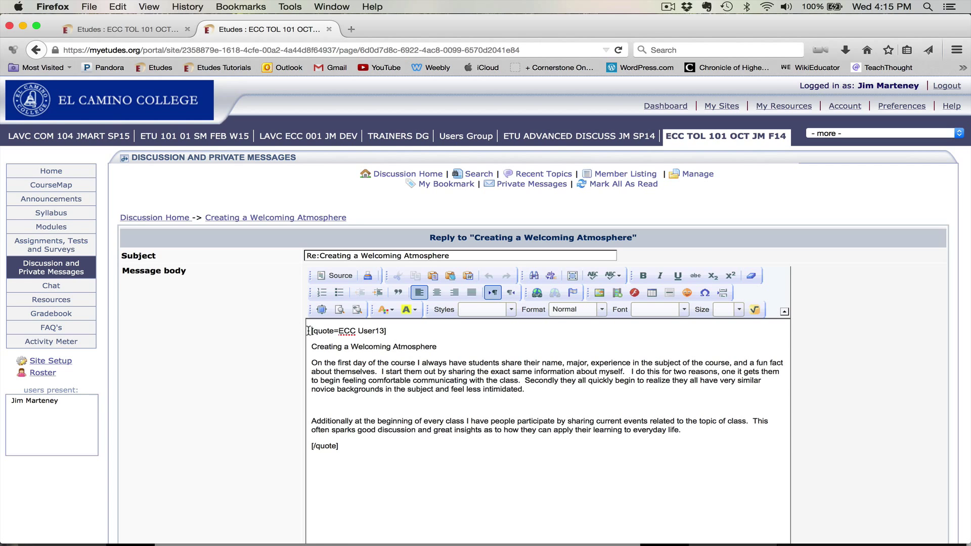
key(super+v)
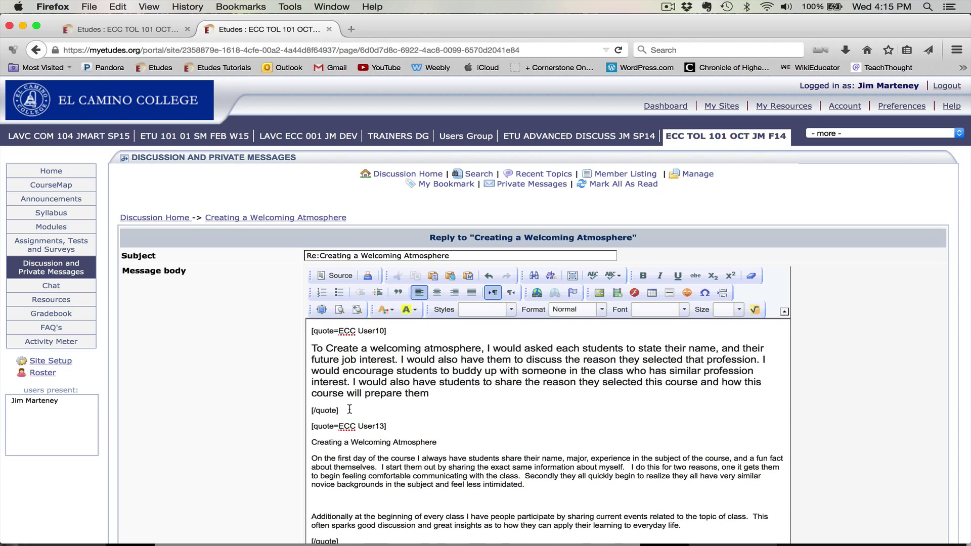
key(Return)
Delete the current-events paragraph from the introductions quote and add 'You guys are on the same wave length.'
scroll(395, 539, down, 2)
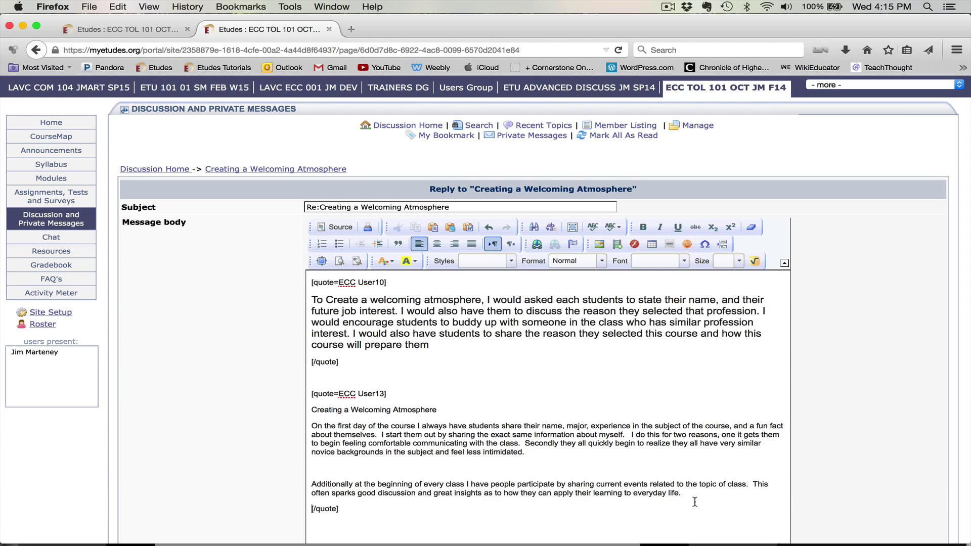
drag(696, 501, 297, 478)
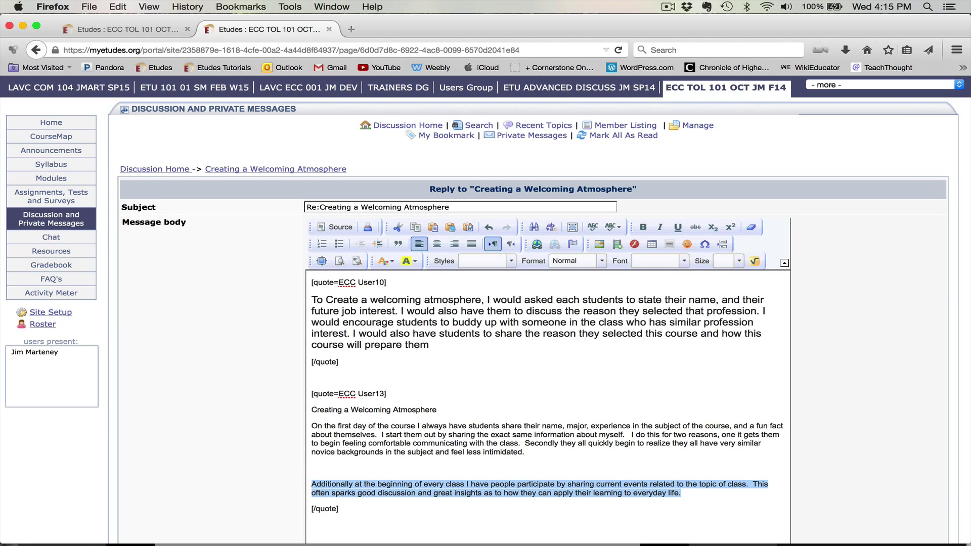
key(BackSpace)
key(BackSpace)
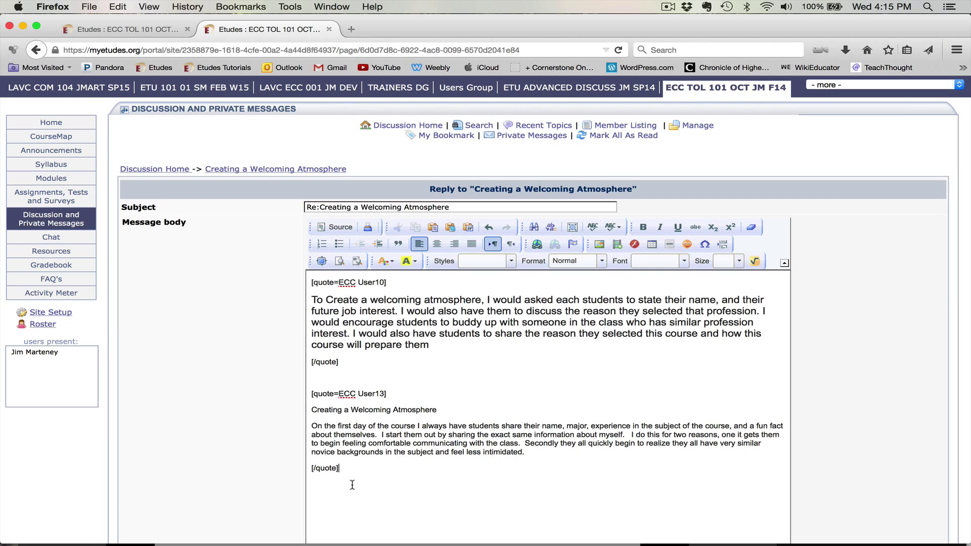
key(Return)
text(You guys are on the same wave length.)
scroll(199, 455, down, 5)
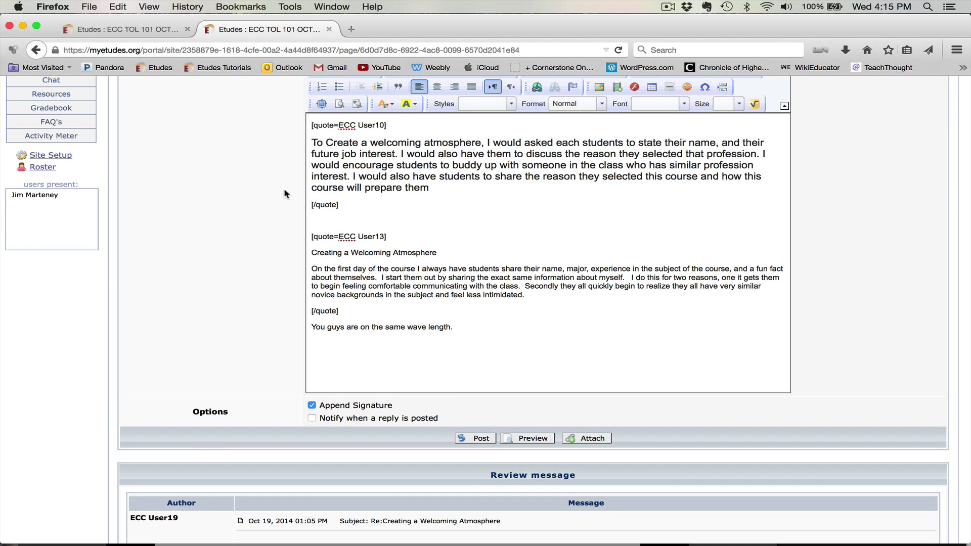
Post the two-quote reply and scroll down to view it in the thread
click(475, 438)
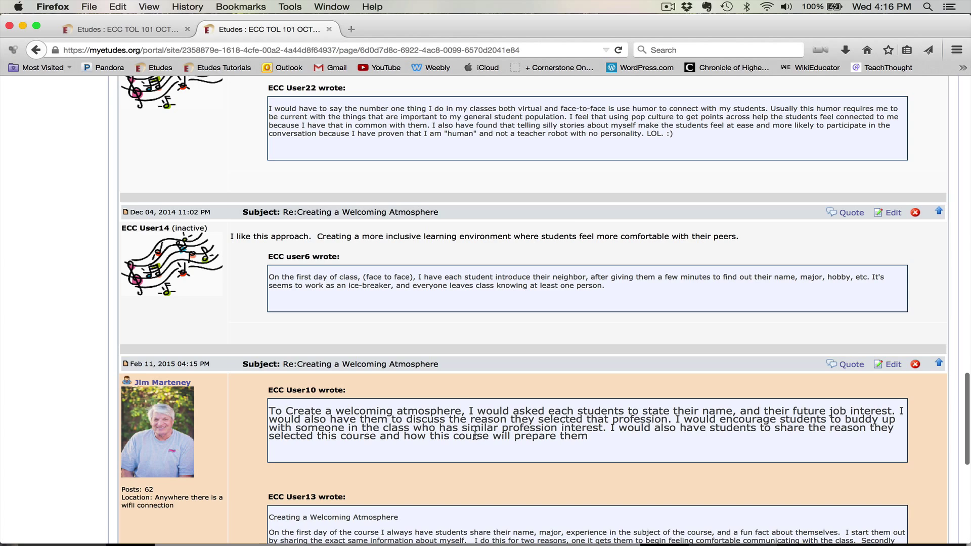
scroll(475, 435, down, 1)
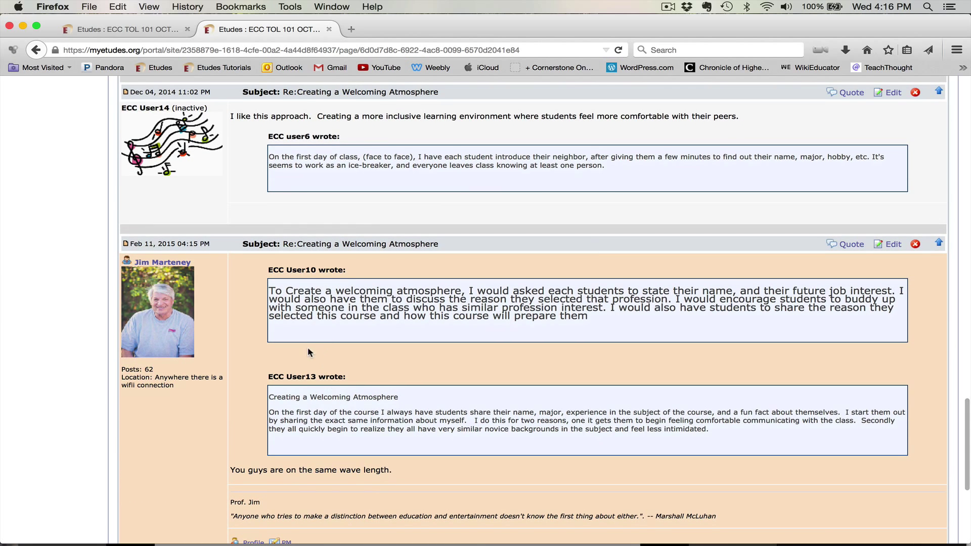